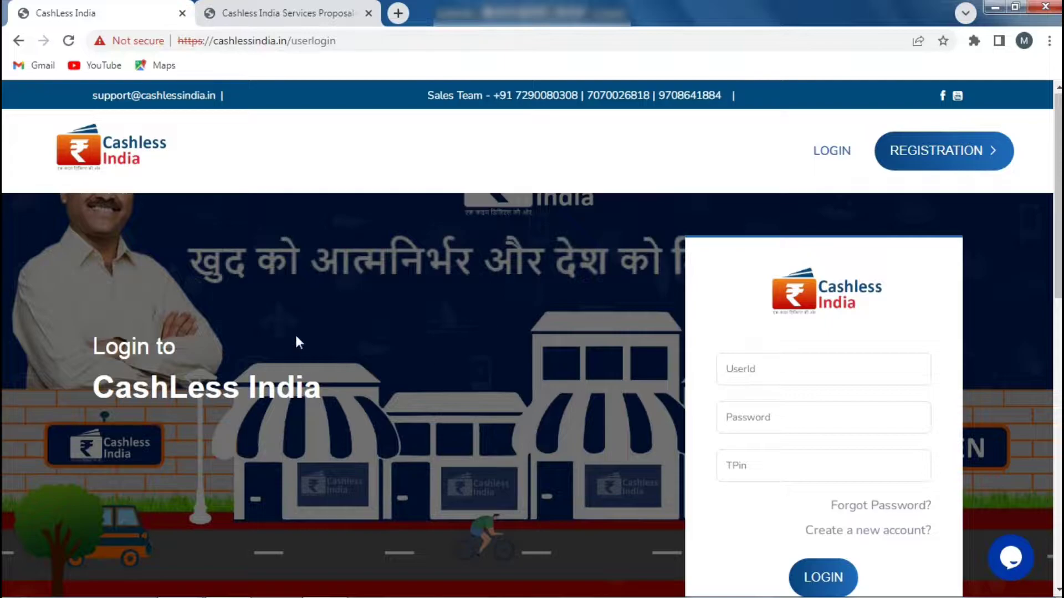
- Browse the portal home page, then open the REGISTRATION form
scroll(427, 464, "down", 1)
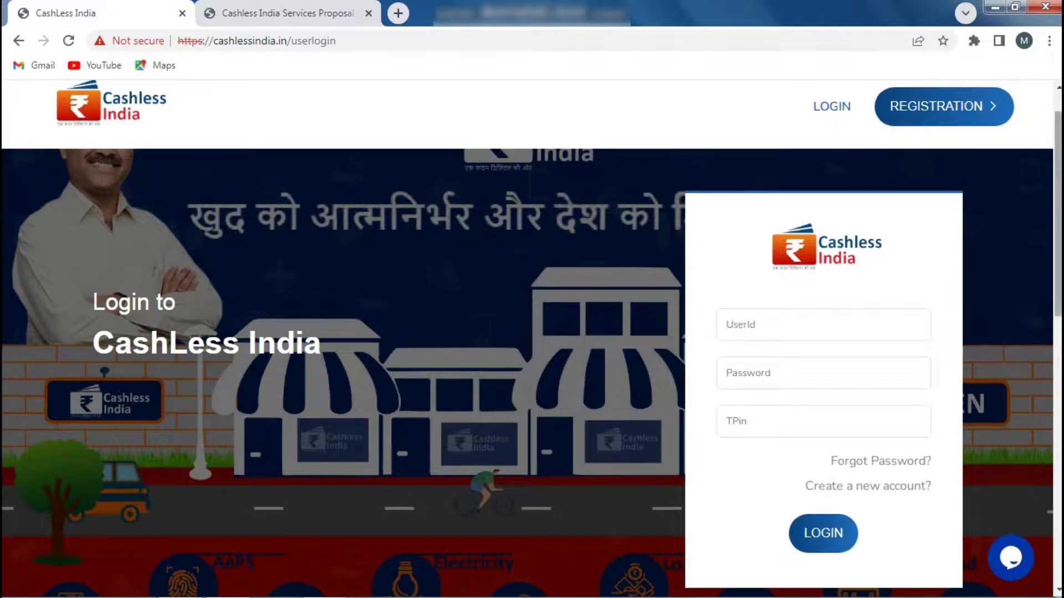
scroll(703, 330, "down", 5)
scroll(694, 349, "up", 7)
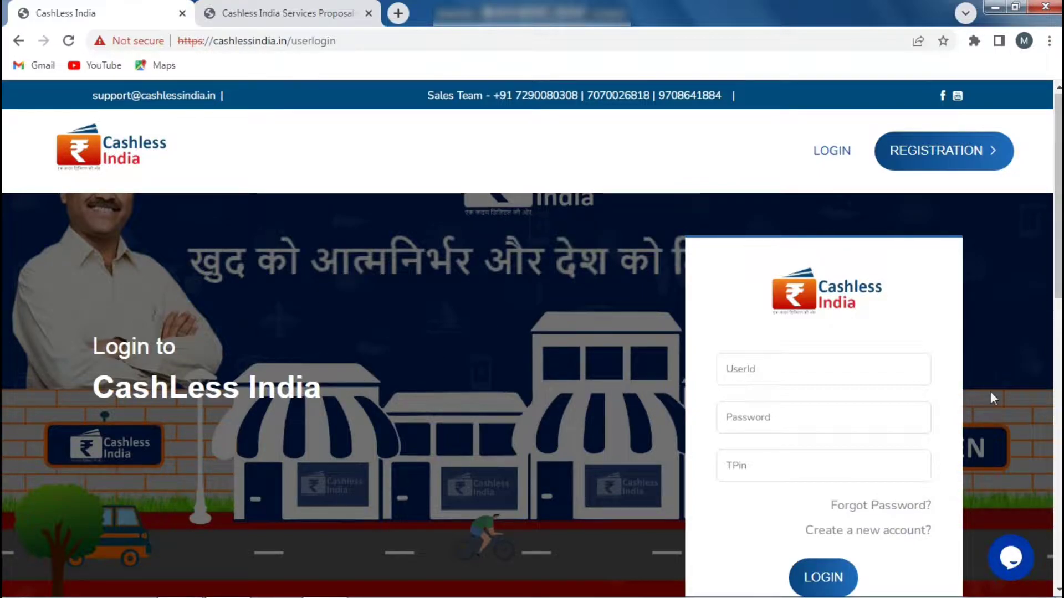
scroll(868, 328, "down", 4)
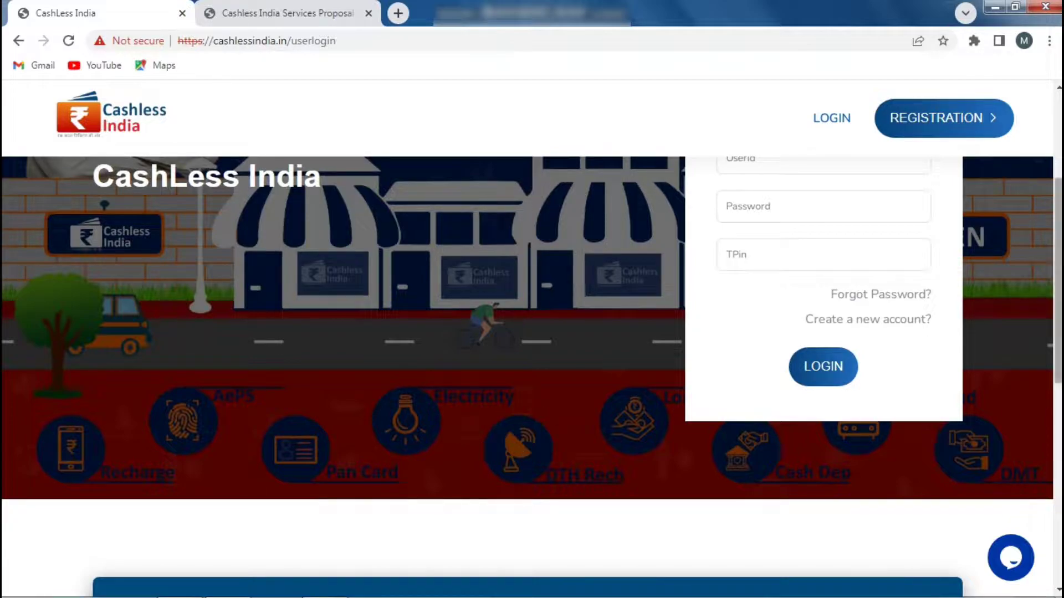
scroll(922, 420, "down", 4)
scroll(532, 377, "down", 4)
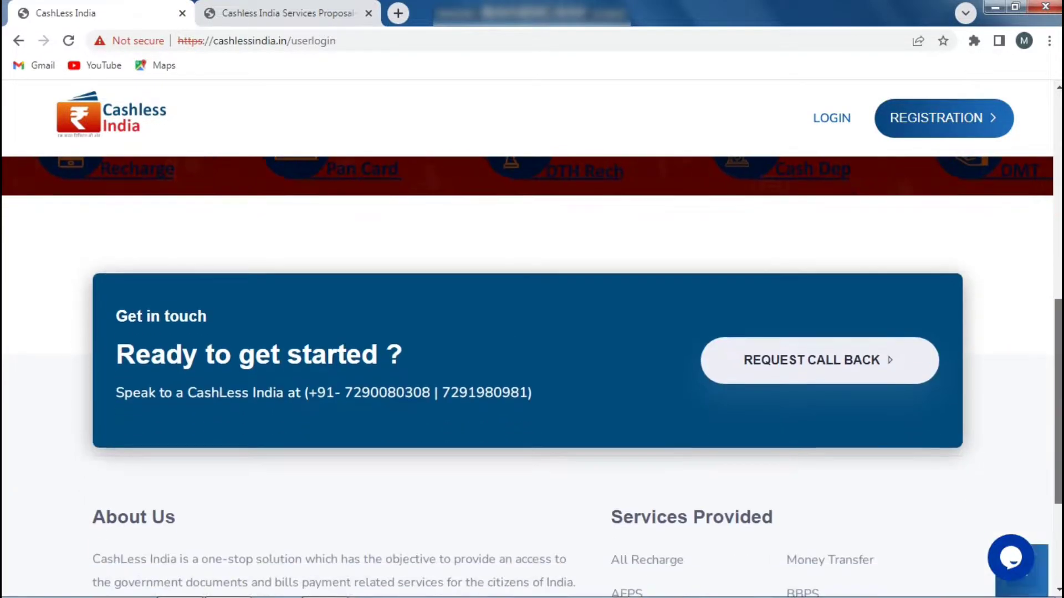
scroll(532, 377, "up", 9)
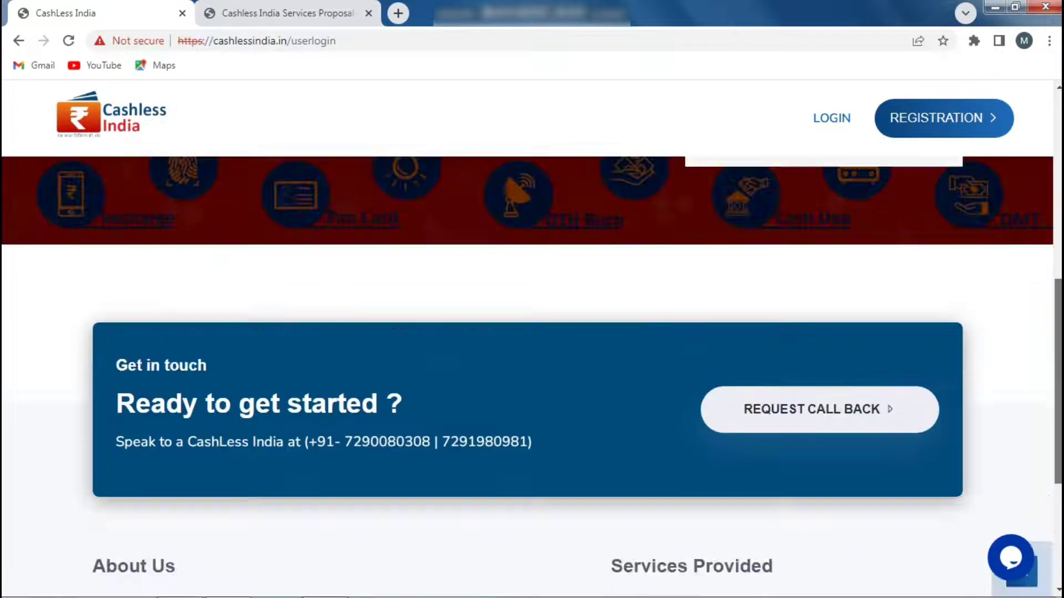
scroll(394, 343, "up", 2)
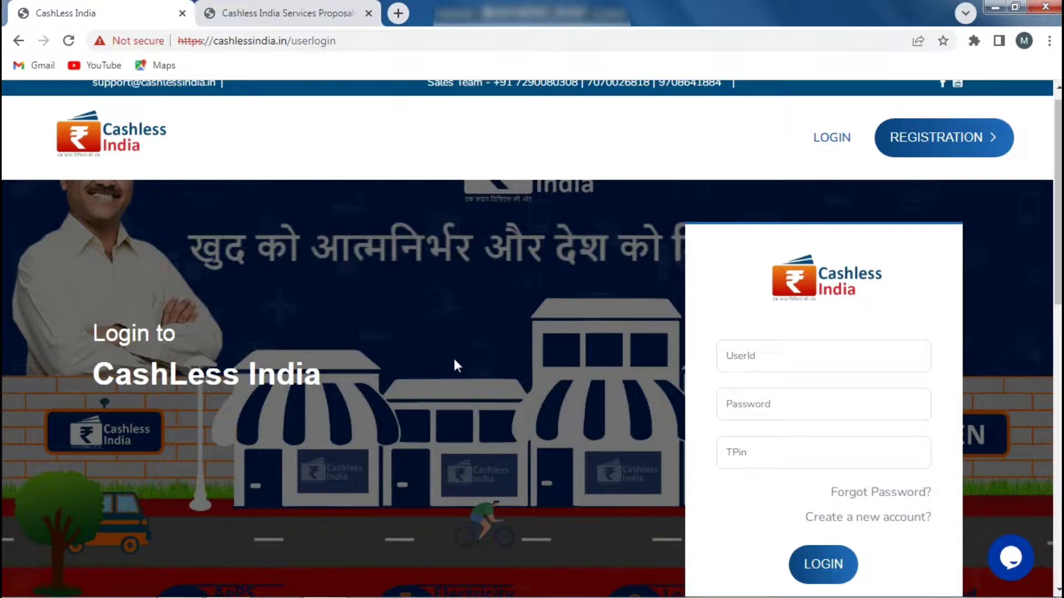
scroll(170, 306, "down", 1)
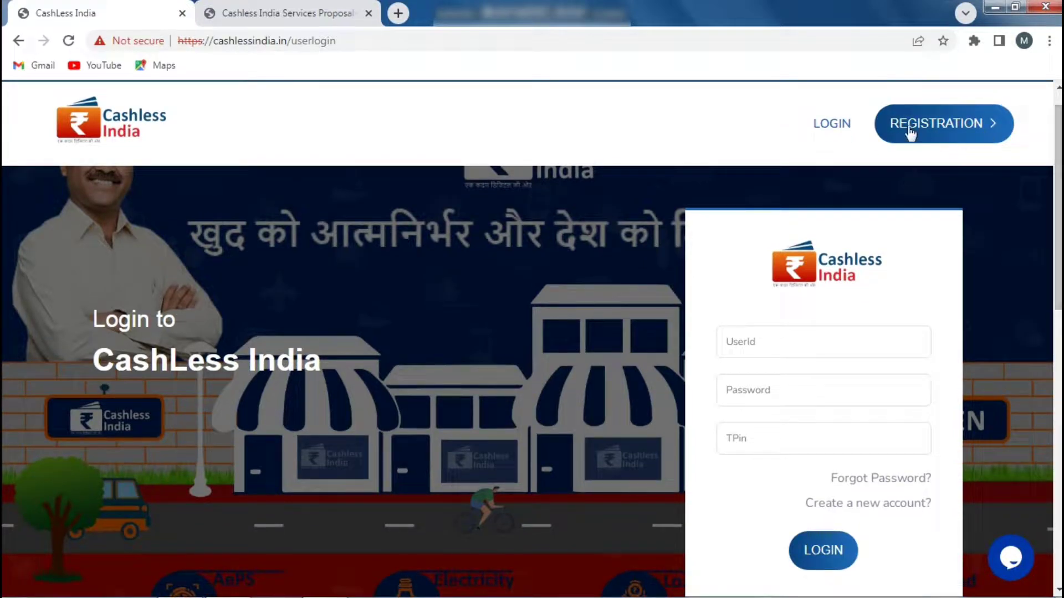
left_click(948, 130)
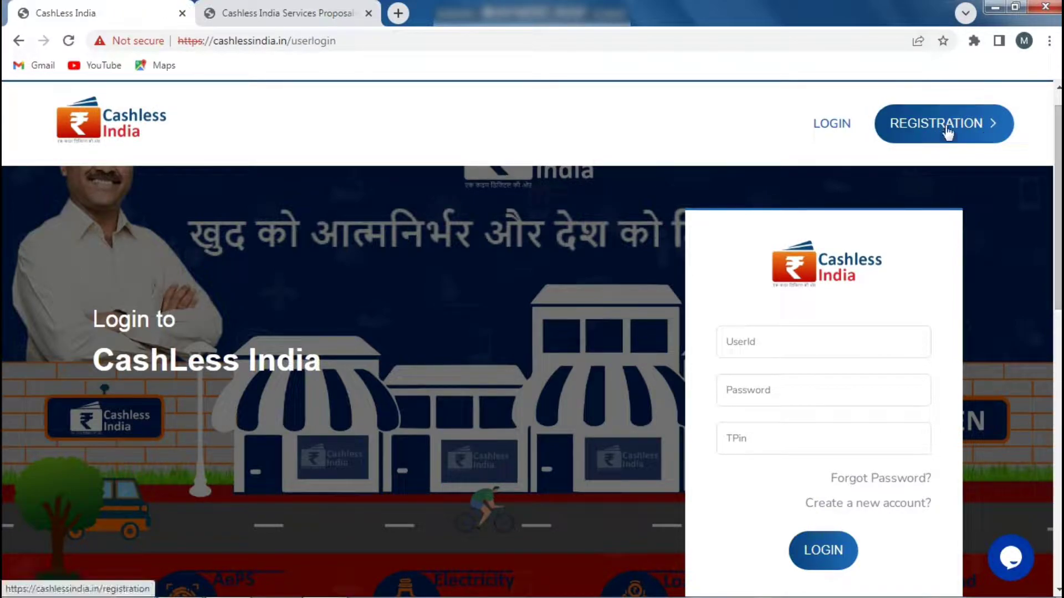
left_click(947, 128)
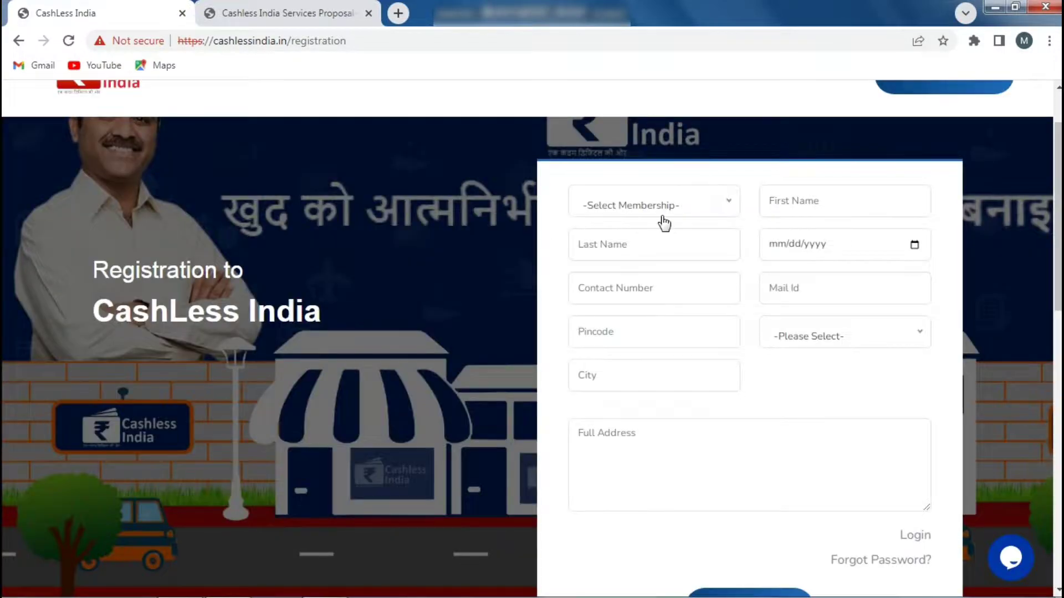
- Choose Retailer as the membership type and step through the name, birth date, contact and e-mail fields
left_click(658, 219)
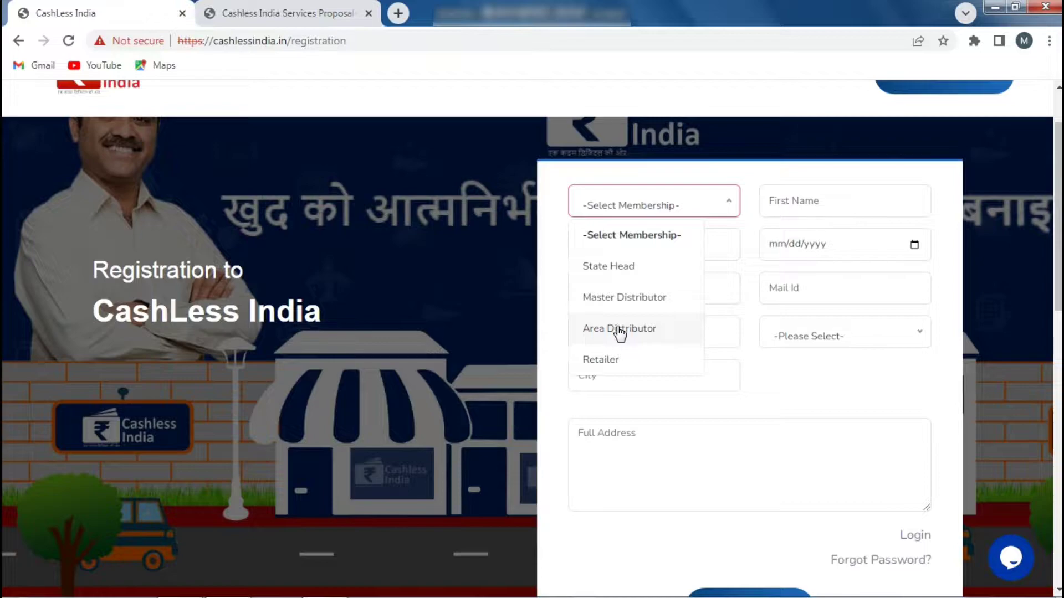
left_click(614, 361)
left_click(795, 206)
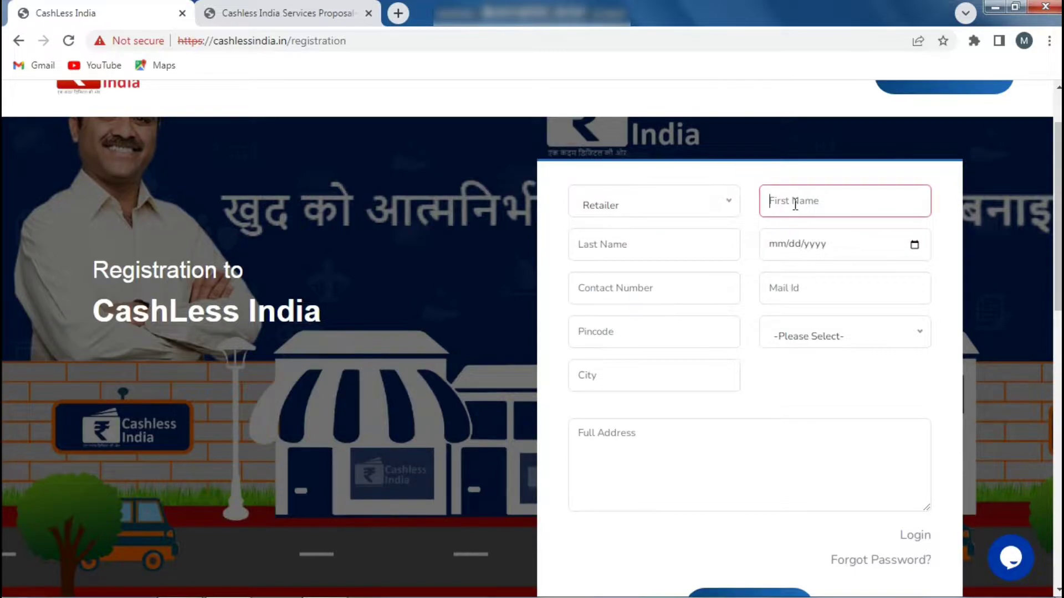
left_click(607, 247)
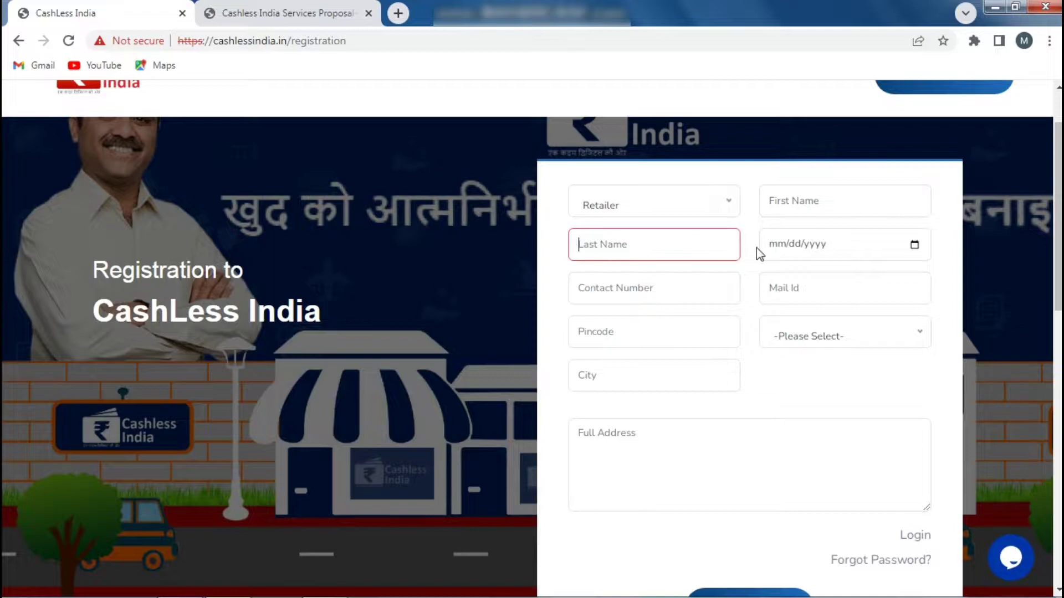
left_click(776, 252)
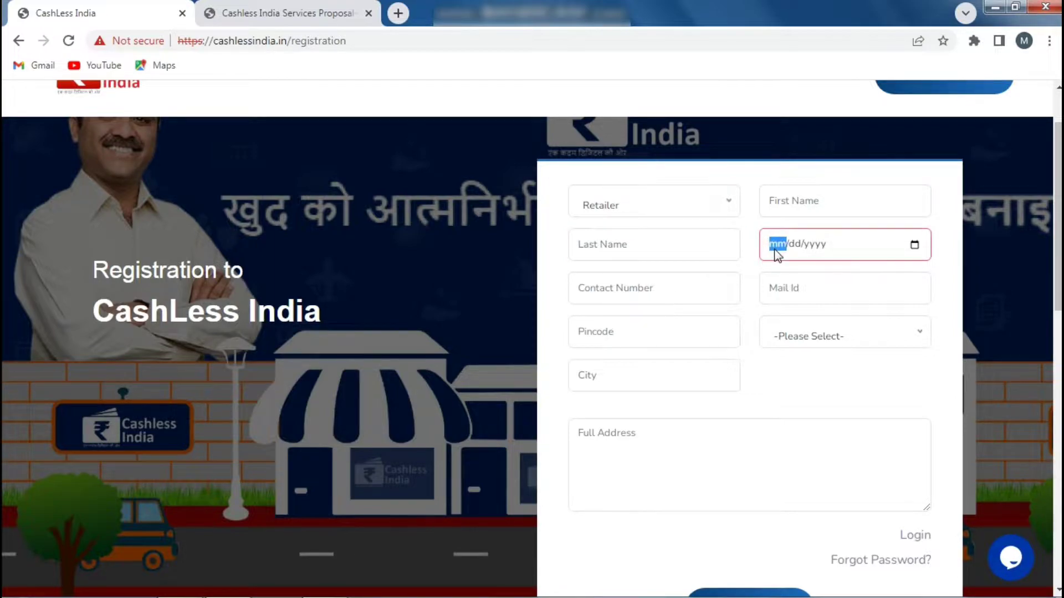
left_click(600, 288)
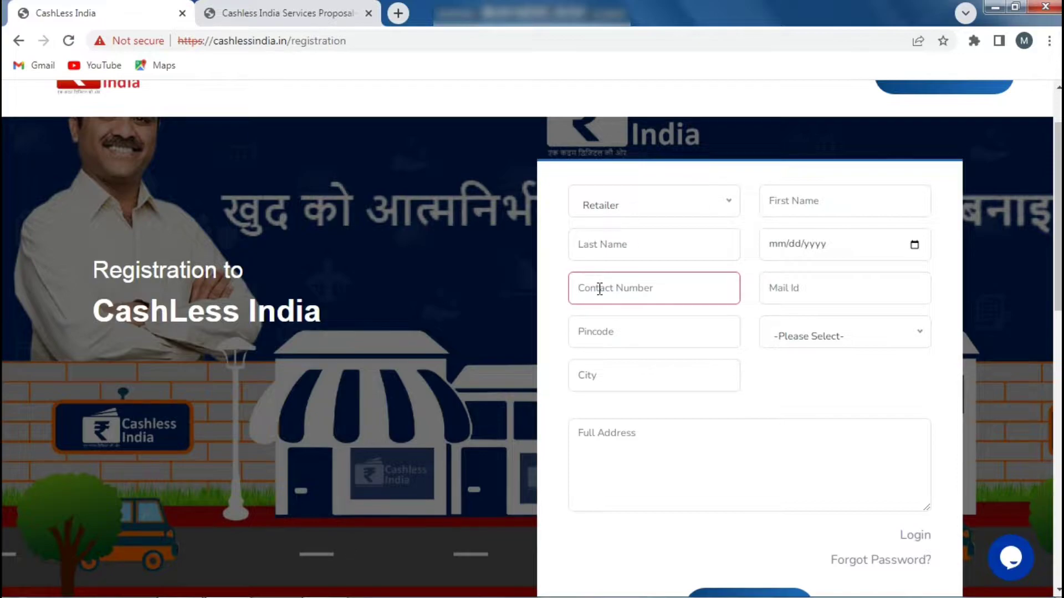
left_click(686, 471)
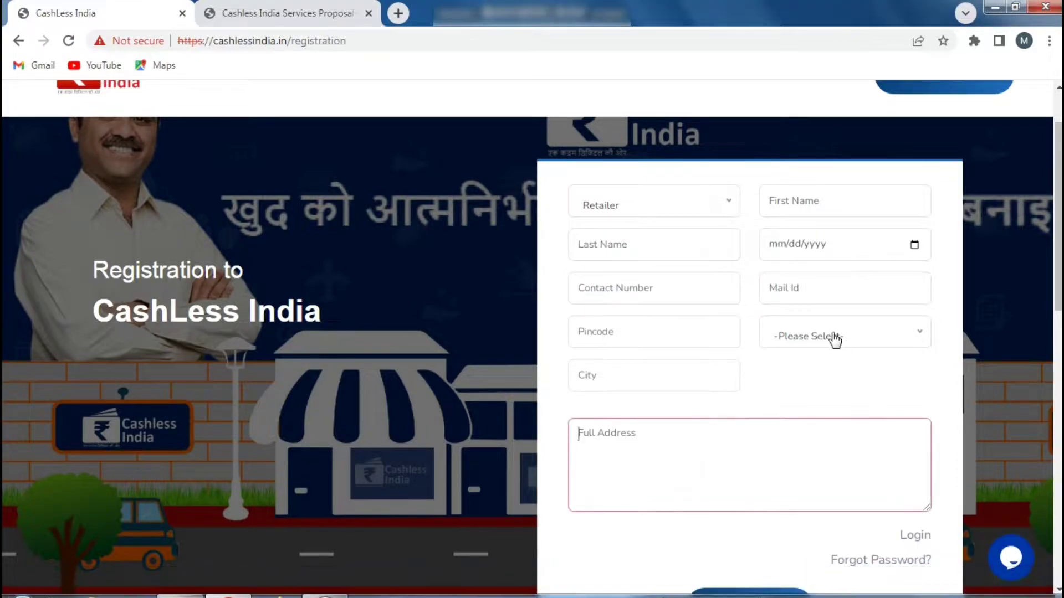
left_click(796, 281)
left_click(653, 332)
- Pick BIHAR as the state and move through the city and address fields
left_click(895, 336)
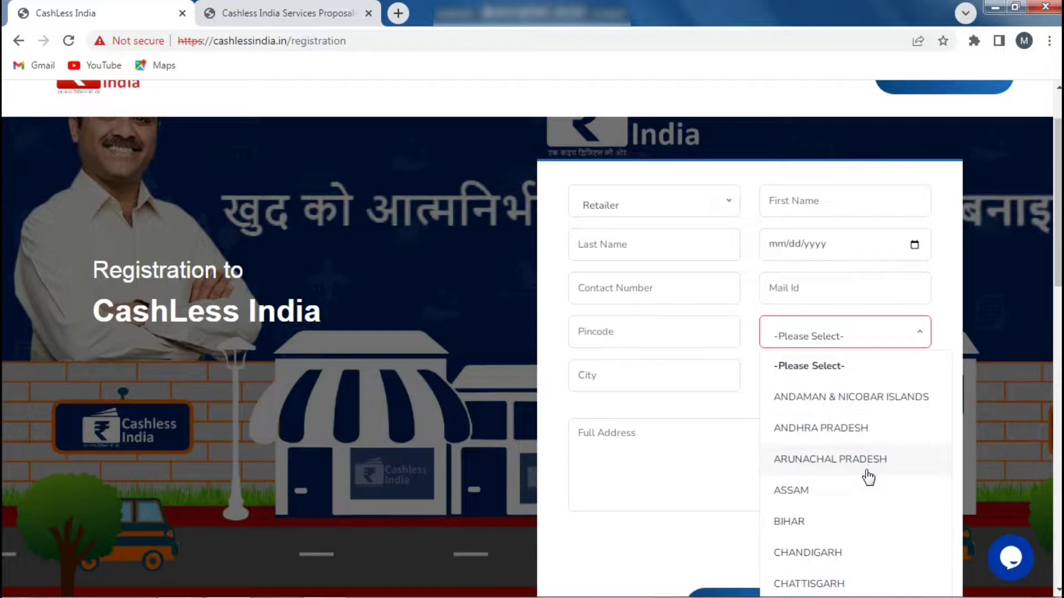
left_click(821, 522)
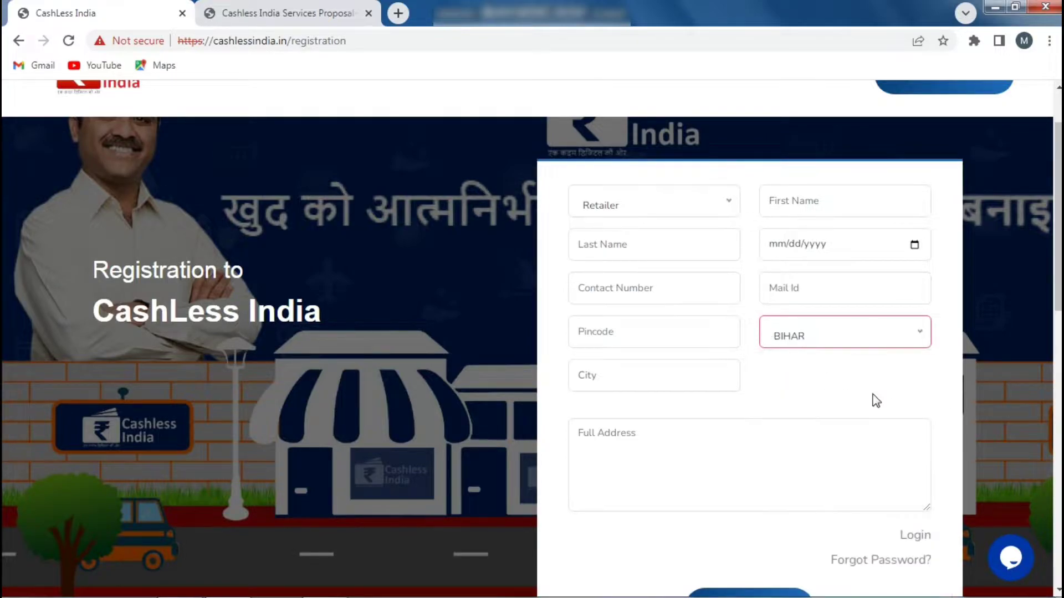
left_click(625, 375)
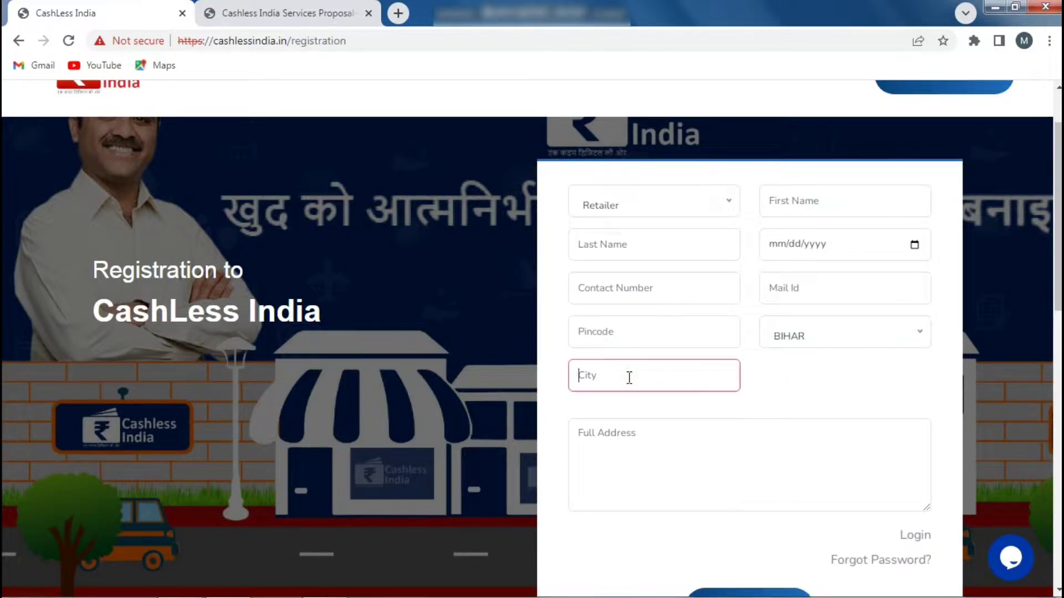
left_click(651, 448)
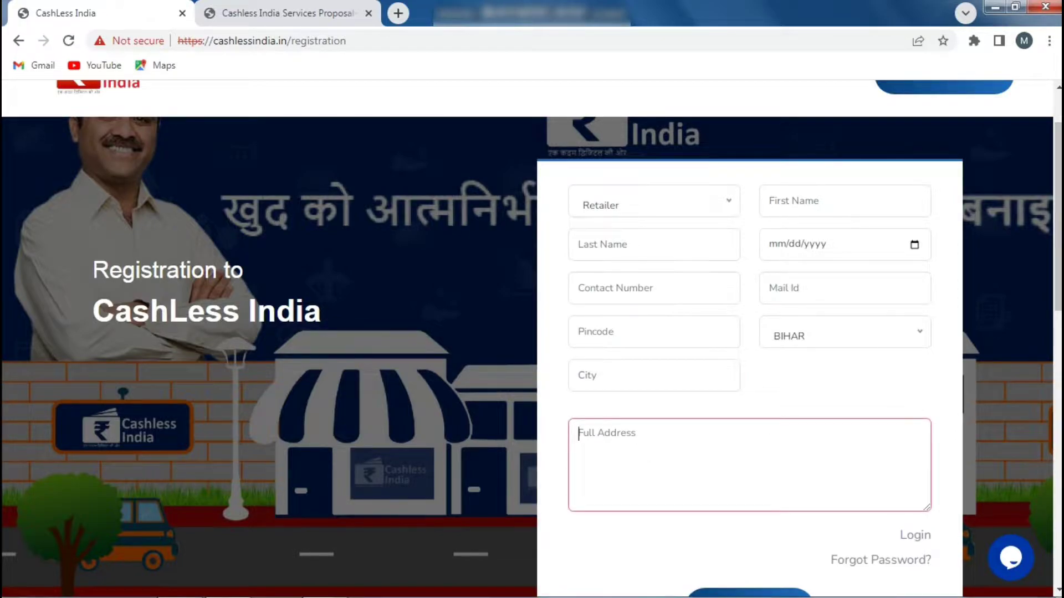
scroll(770, 560, "down", 1)
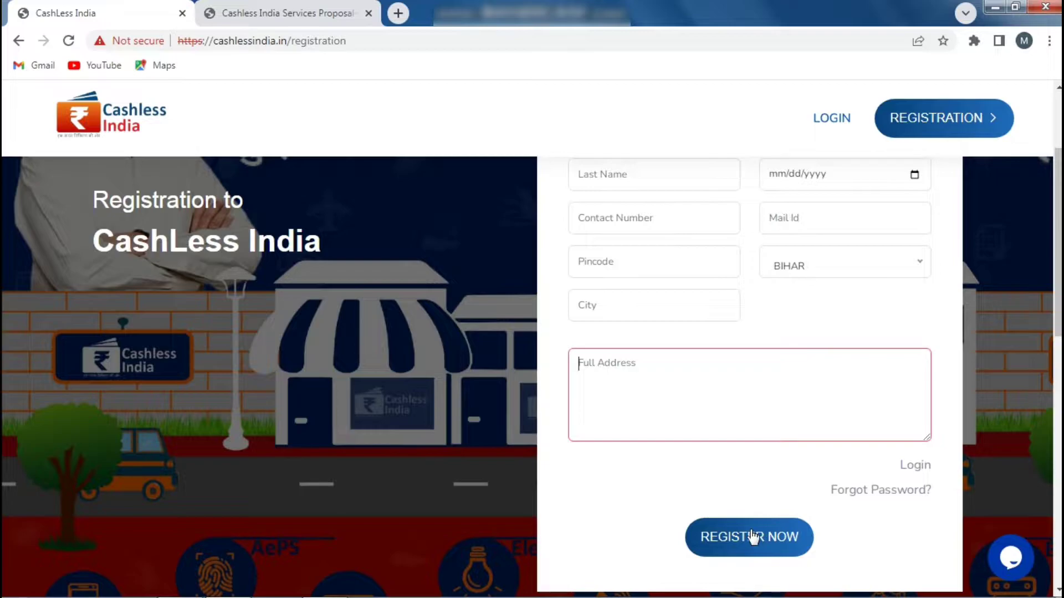
scroll(532, 338, "up", 2)
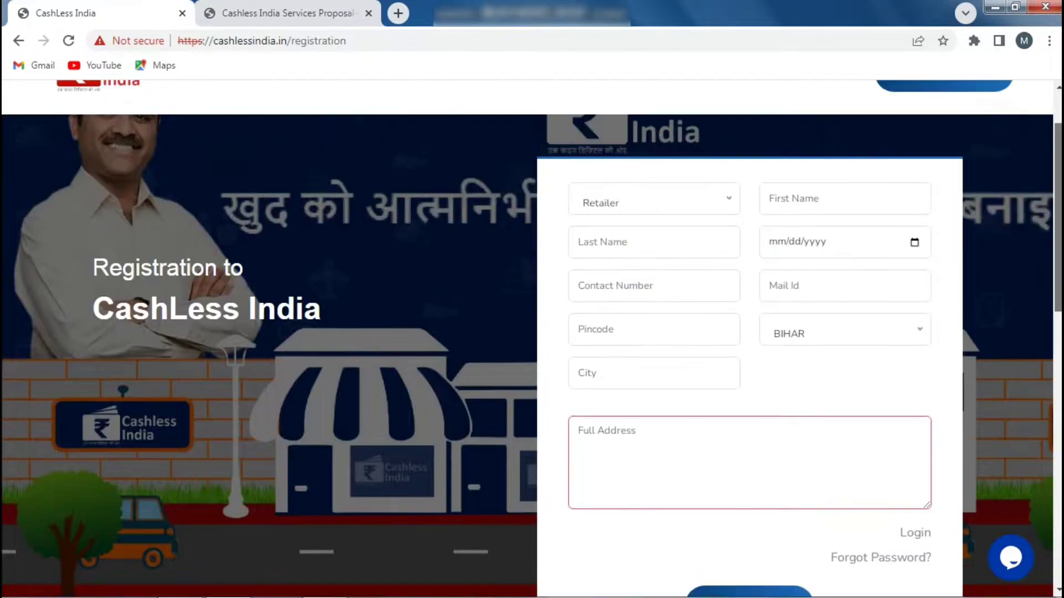
- On the login page, enter the agent UserId and move on to the password field
left_click(832, 132)
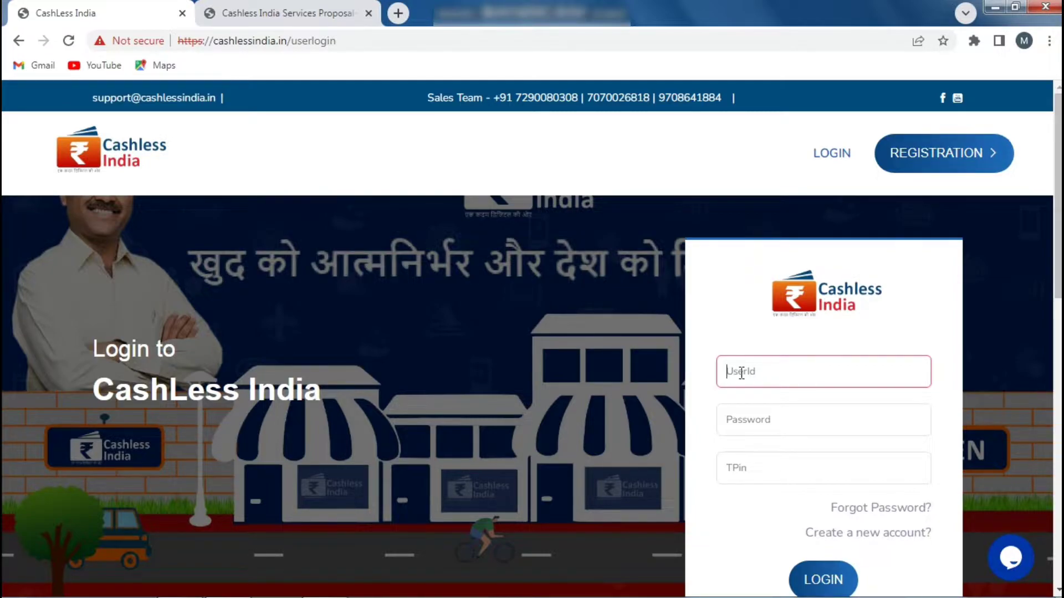
type("CLR300002")
left_click(798, 430)
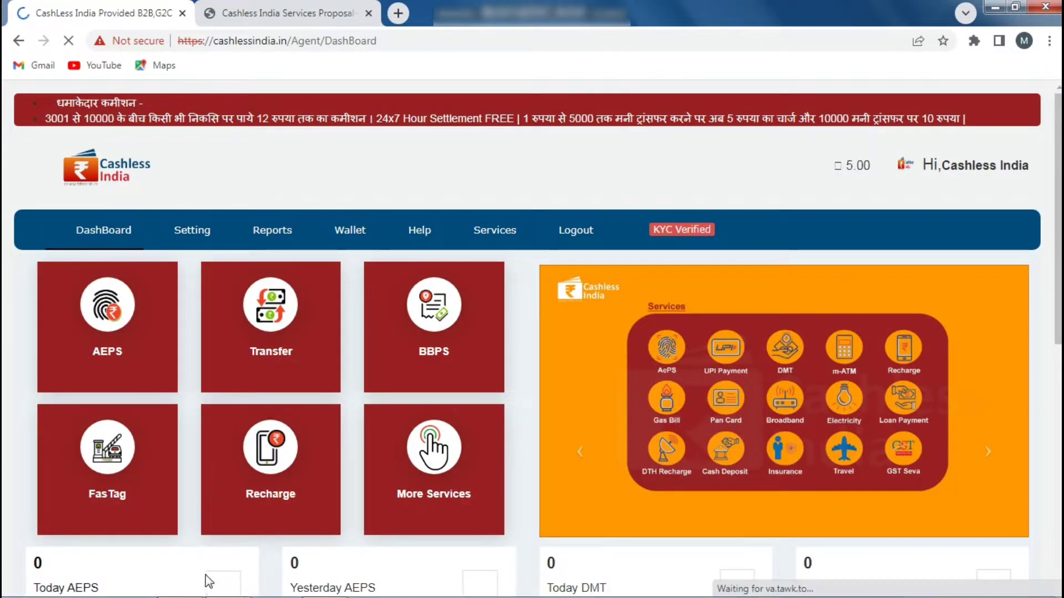
left_click(324, 583)
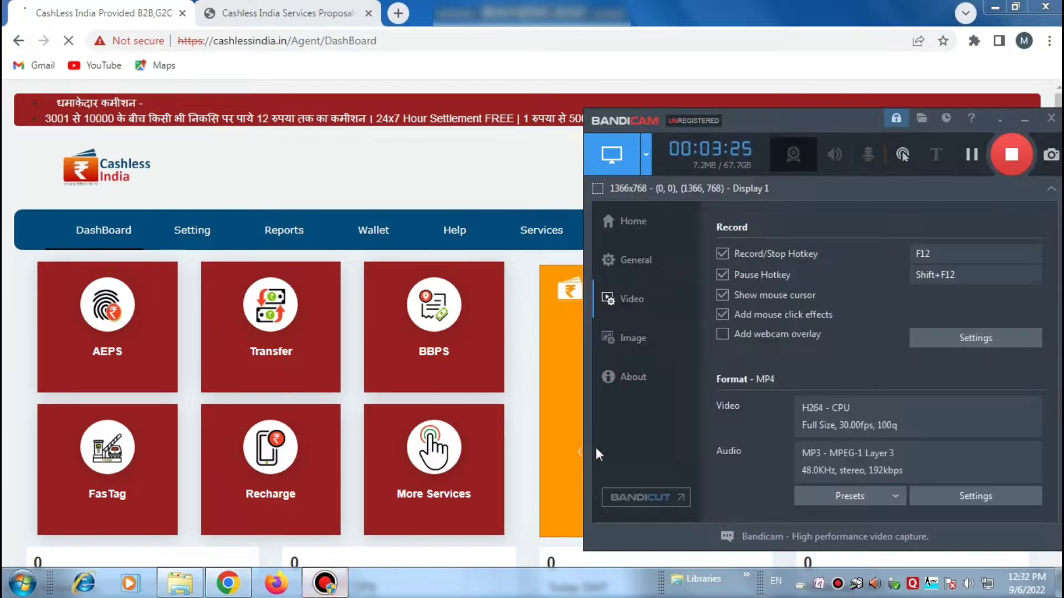
left_click(719, 336)
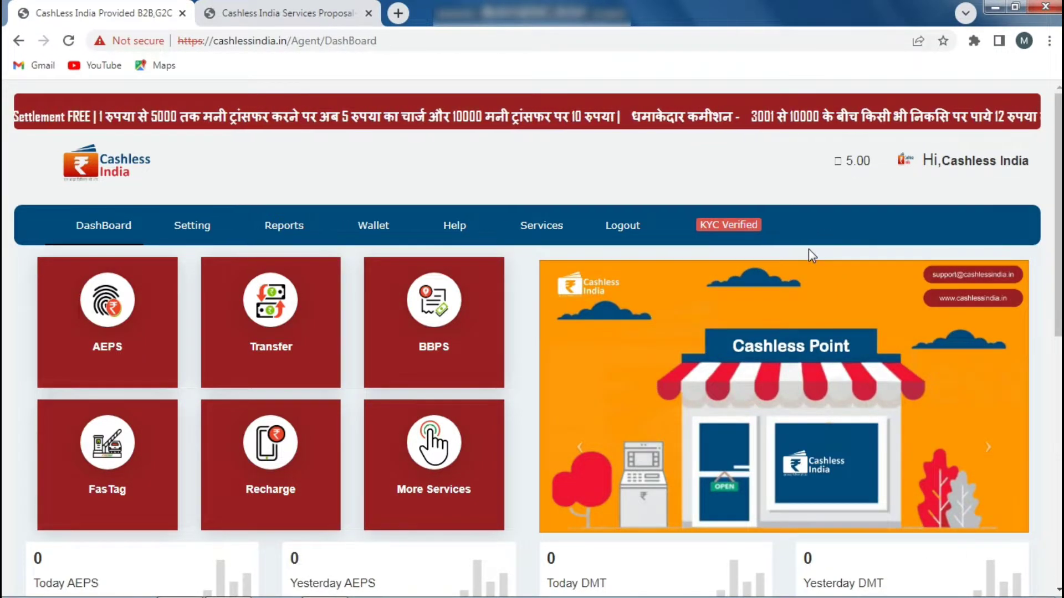
left_click(532, 228)
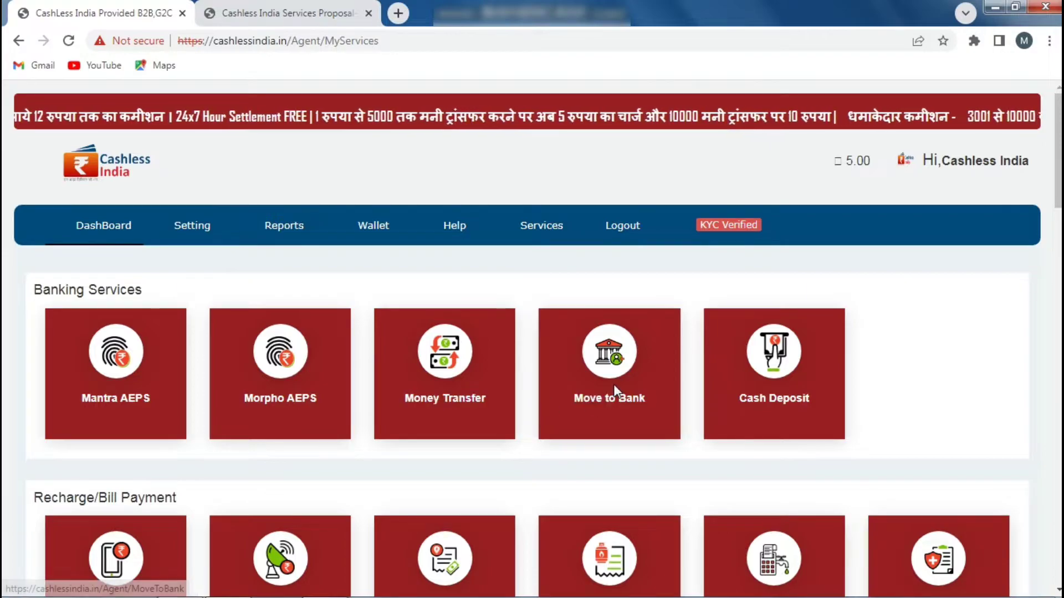
scroll(783, 388, "down", 5)
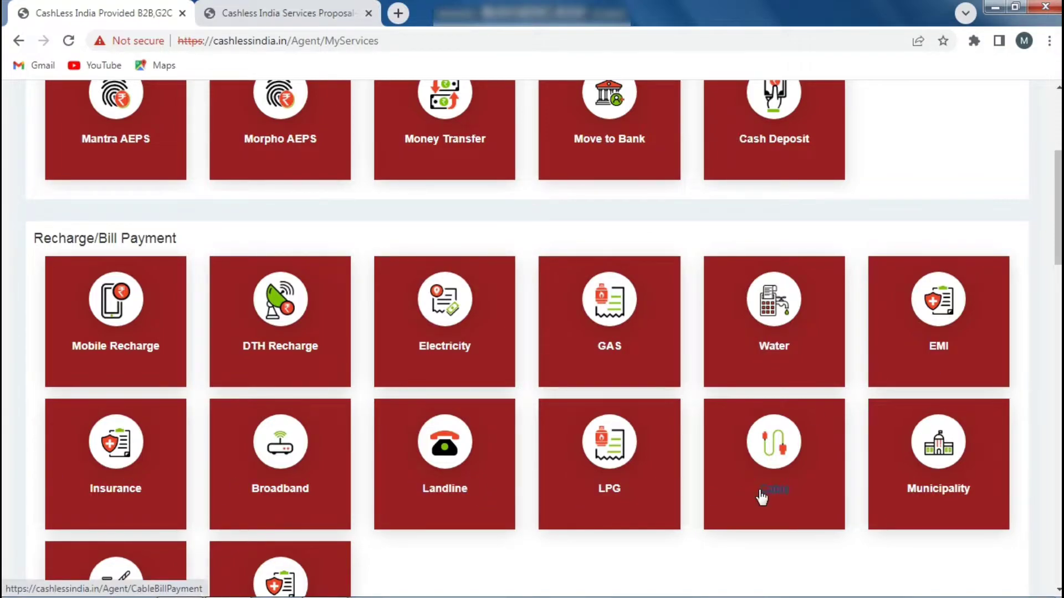
scroll(240, 440, "down", 3)
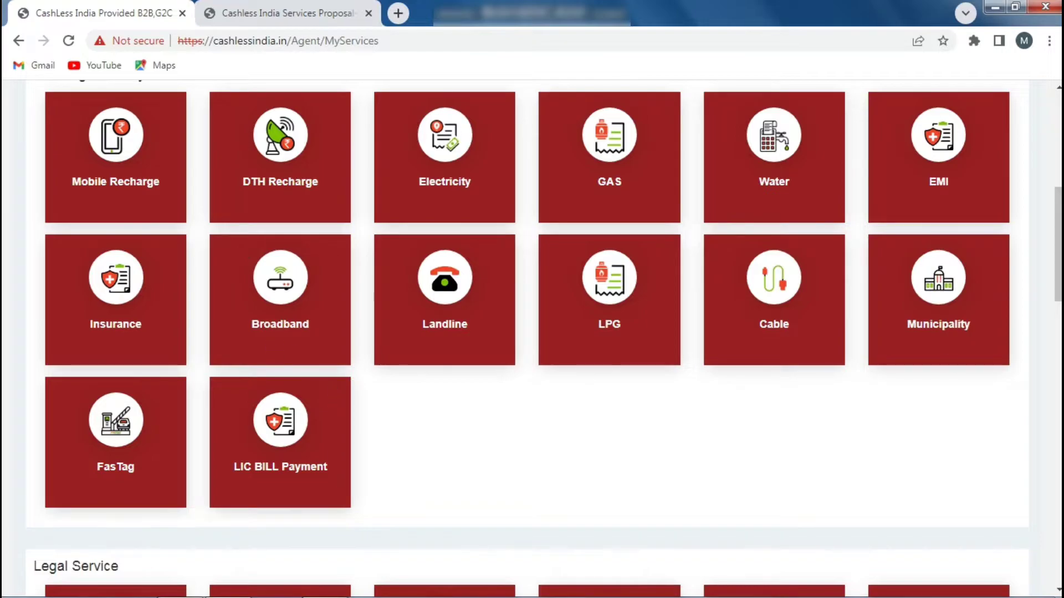
scroll(946, 361, "down", 2)
scroll(153, 284, "down", 1)
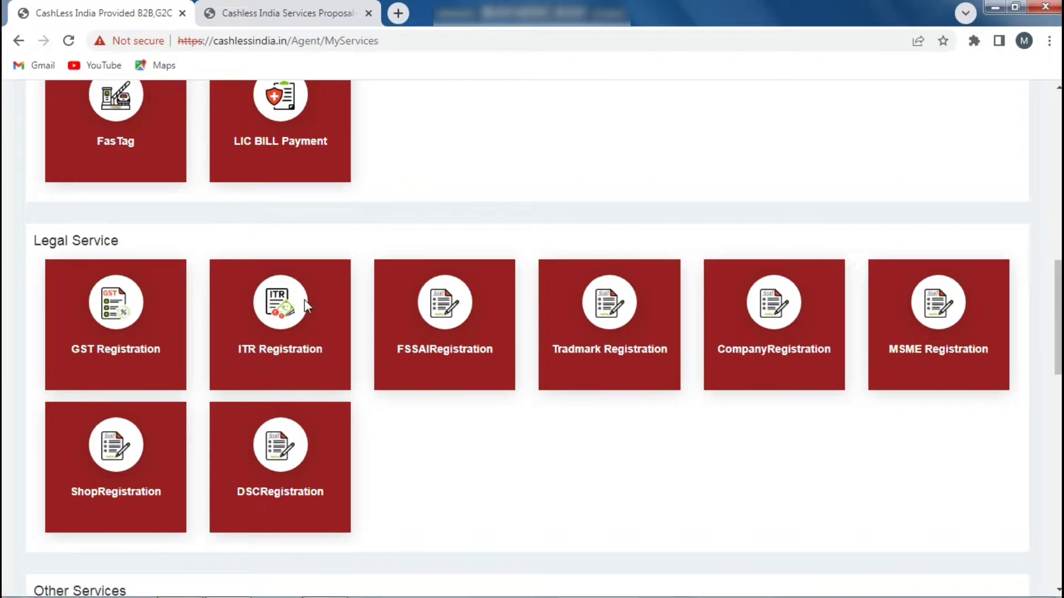
scroll(1058, 319, "down", 6)
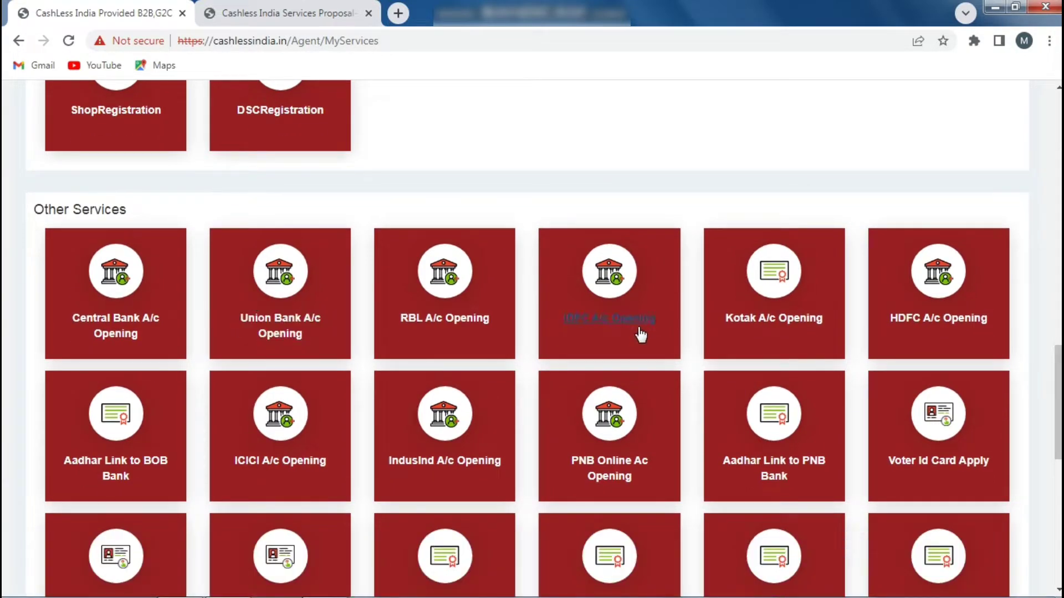
scroll(1057, 405, "down", 6)
scroll(1058, 404, "down", 1)
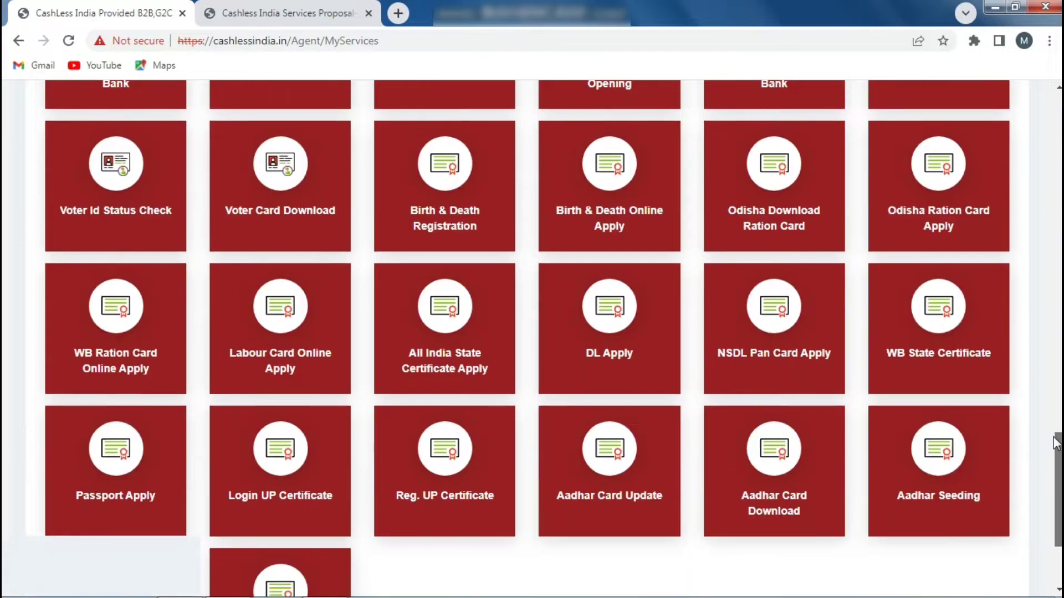
scroll(532, 332, "down", 2)
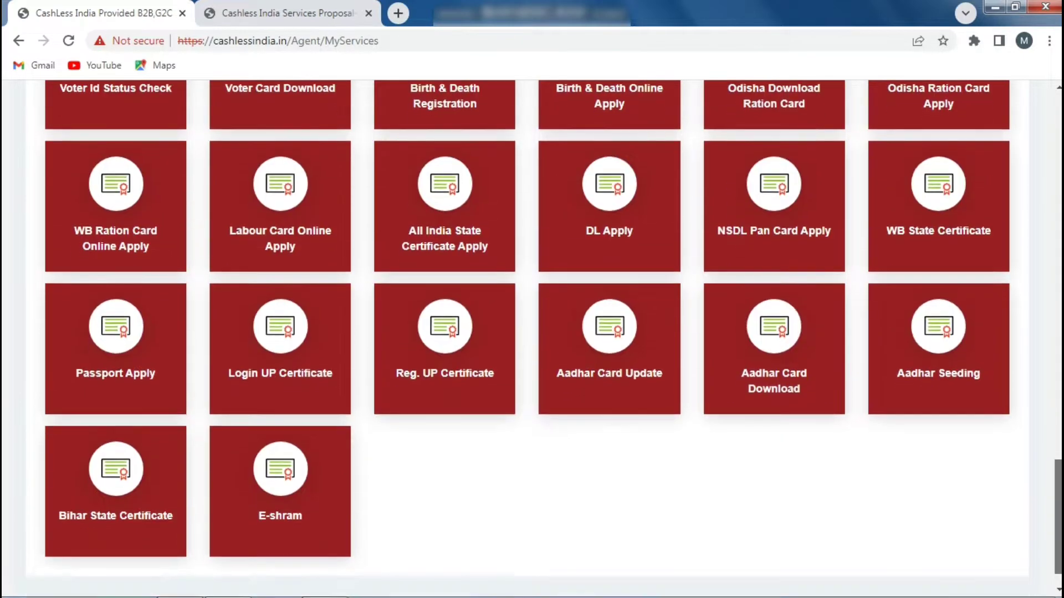
scroll(531, 333, "up", 4)
scroll(1060, 448, "up", 3)
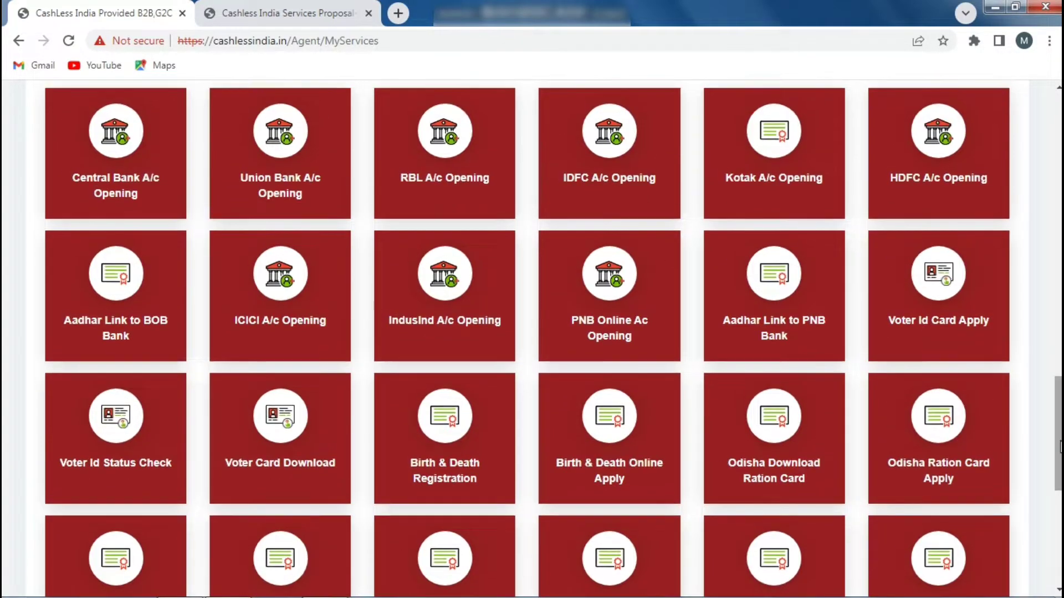
scroll(1059, 432, "up", 4)
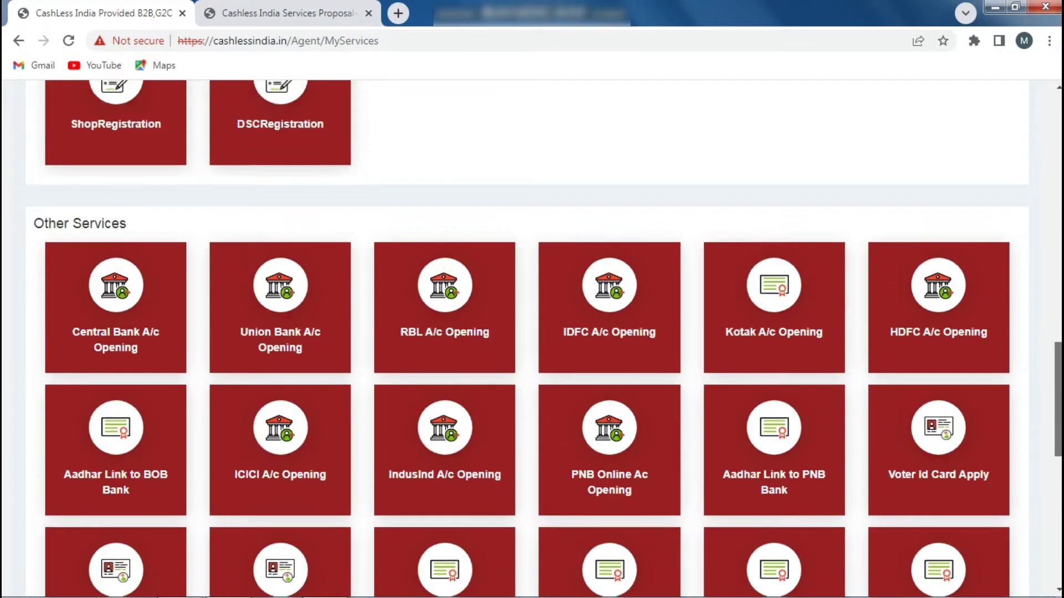
scroll(532, 339, "up", 6)
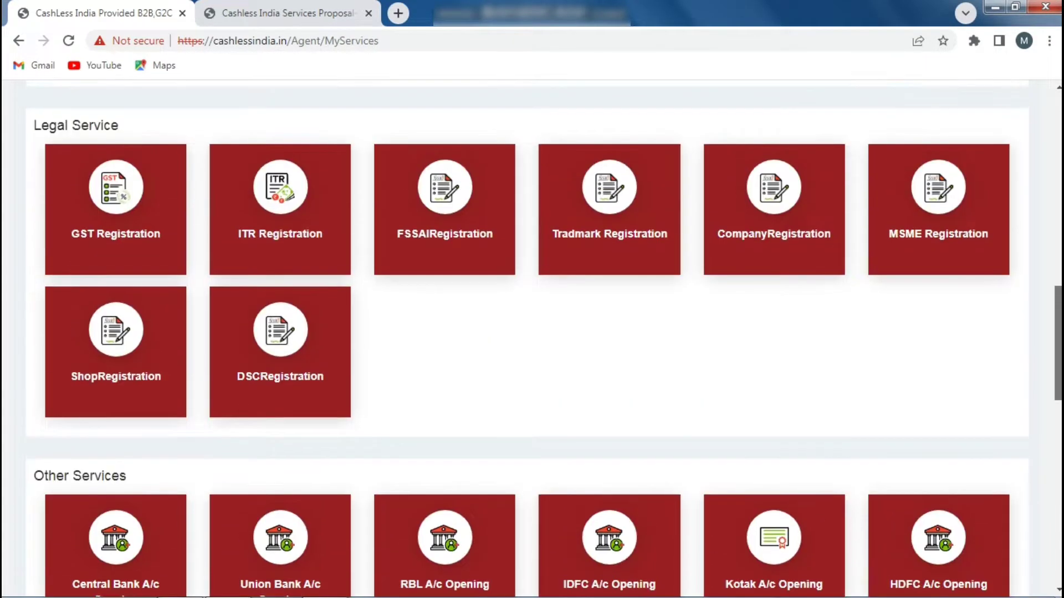
scroll(532, 338, "up", 5)
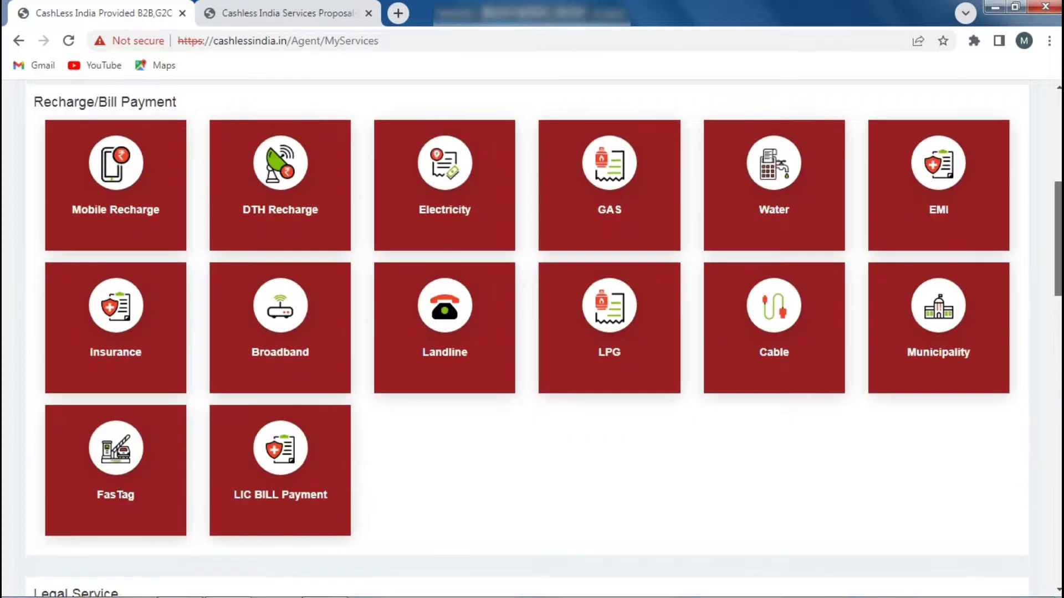
scroll(532, 338, "up", 4)
scroll(953, 341, "up", 4)
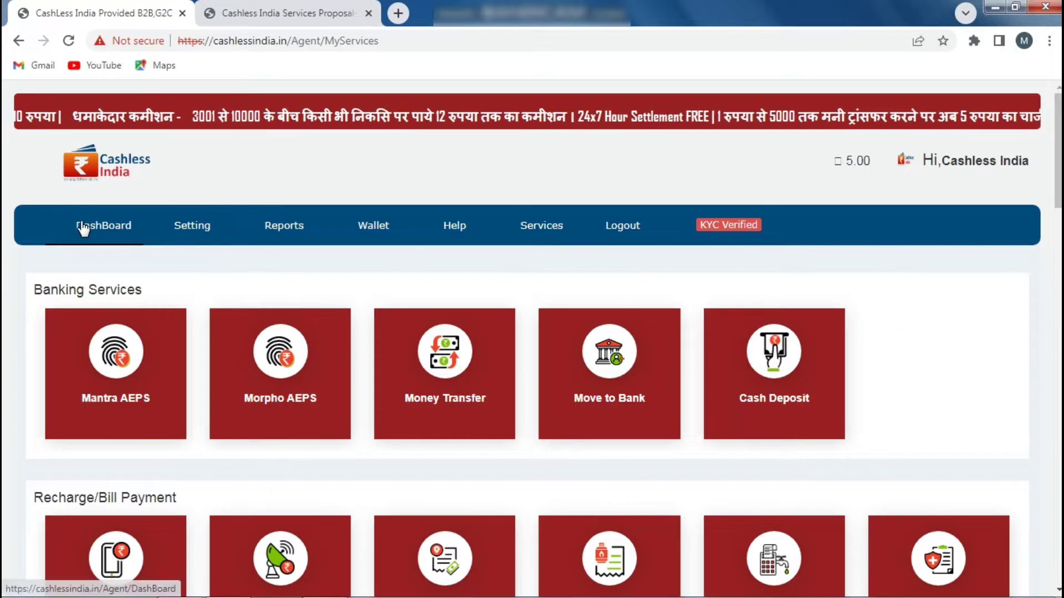
- From DashBoard, open the AEPS tile and choose the Mantra fingerprint device
left_click(104, 228)
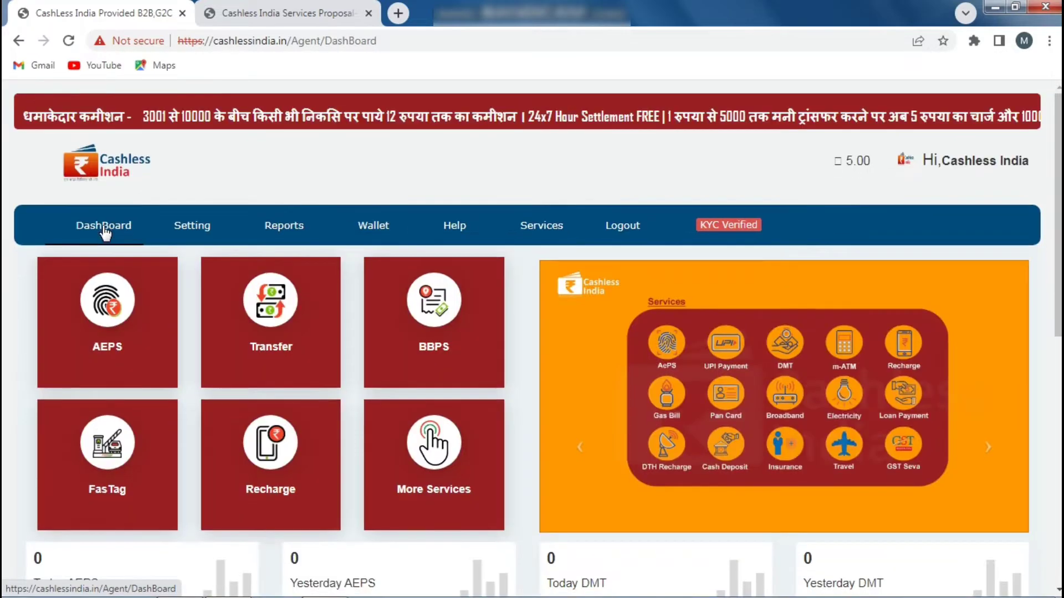
left_click(111, 343)
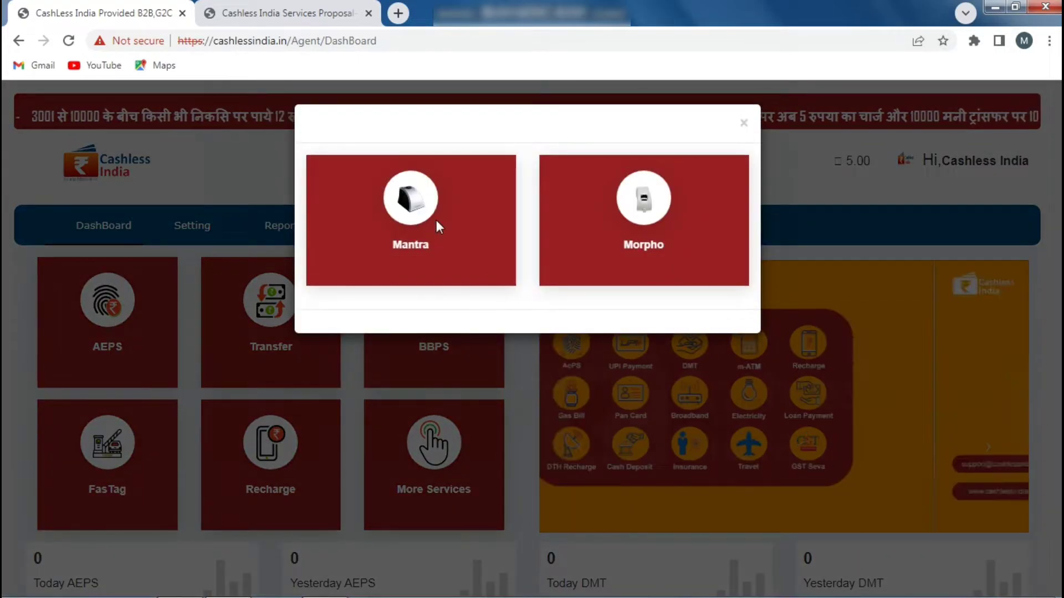
left_click(417, 252)
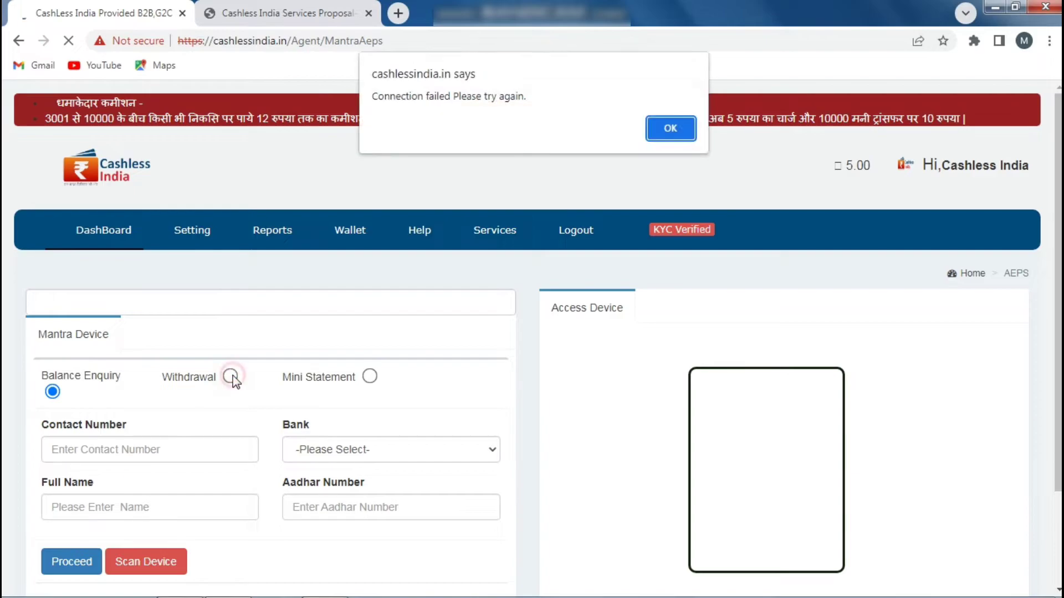
- Switch the Mantra AEPS form to Withdrawal, dismissing the connection-failed alerts and the low-disk-space notice
left_click(677, 129)
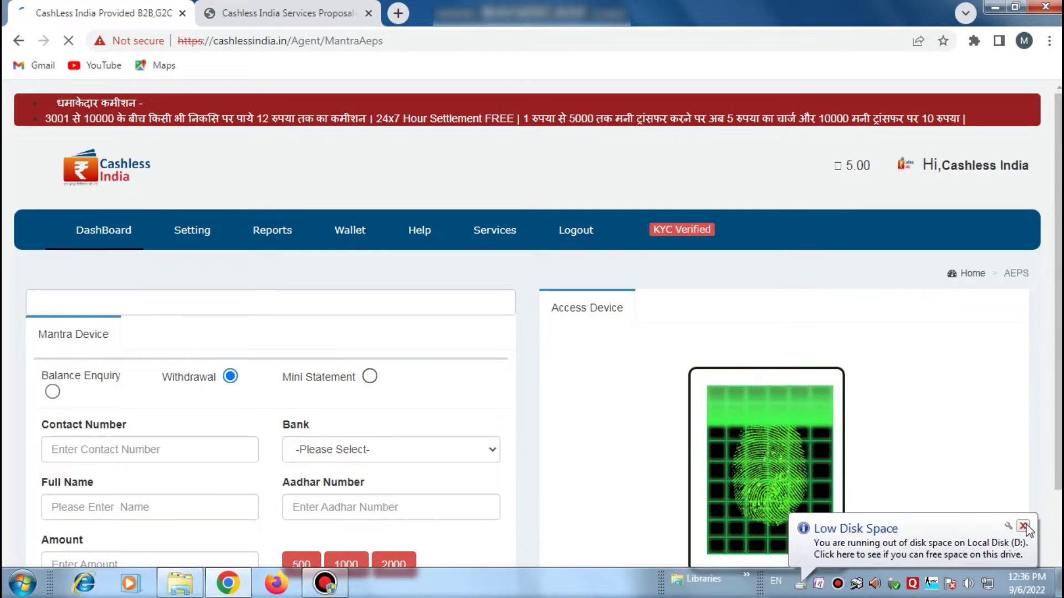
left_click(1026, 529)
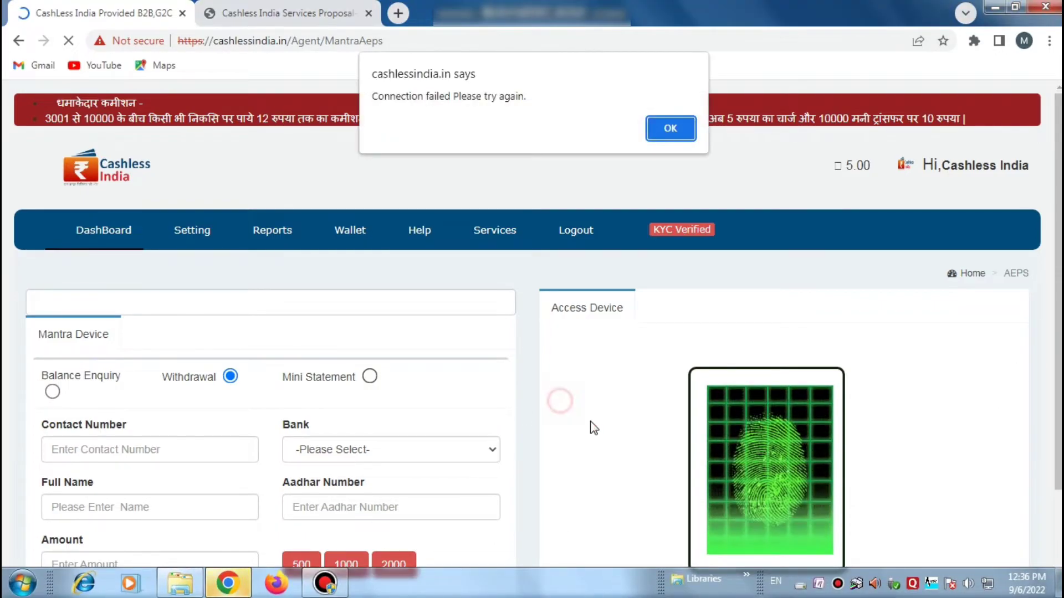
left_click(671, 130)
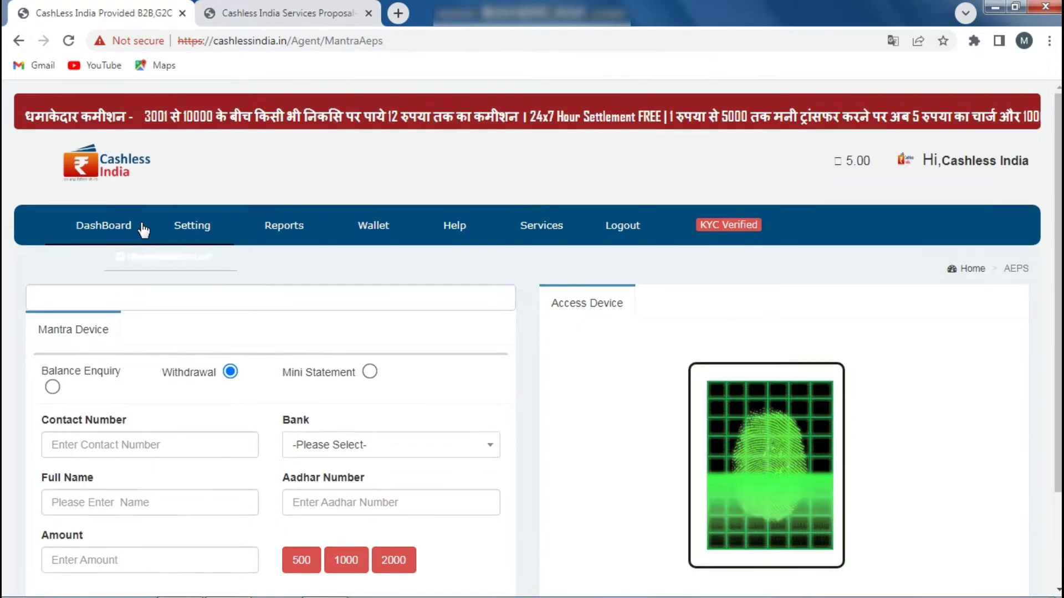
mouse_move(186, 229)
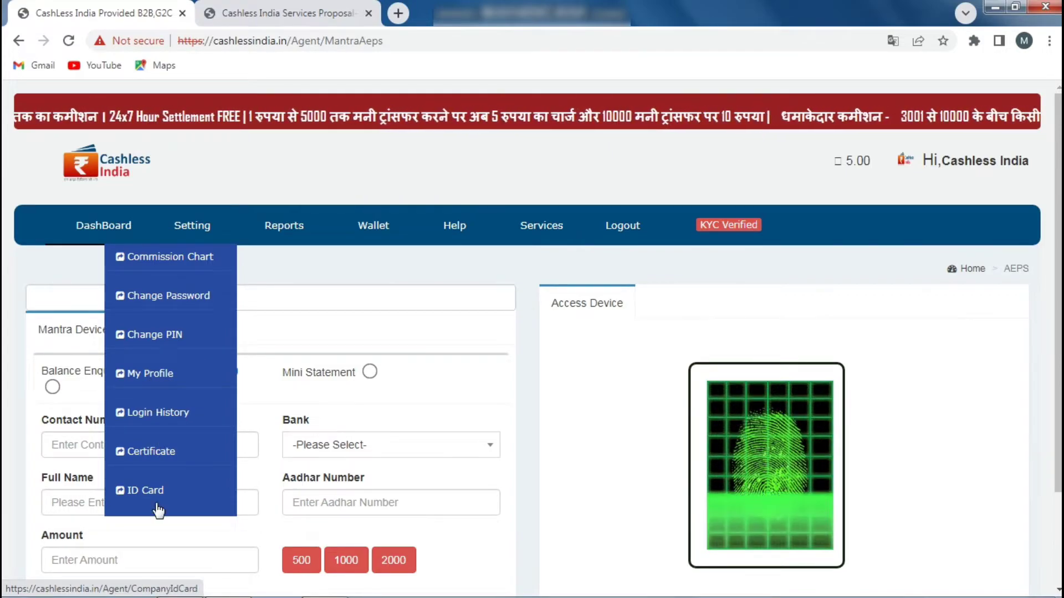
- Look over the Setting, Reports, Wallet and Help menus, then go back to DashBoard
mouse_move(283, 241)
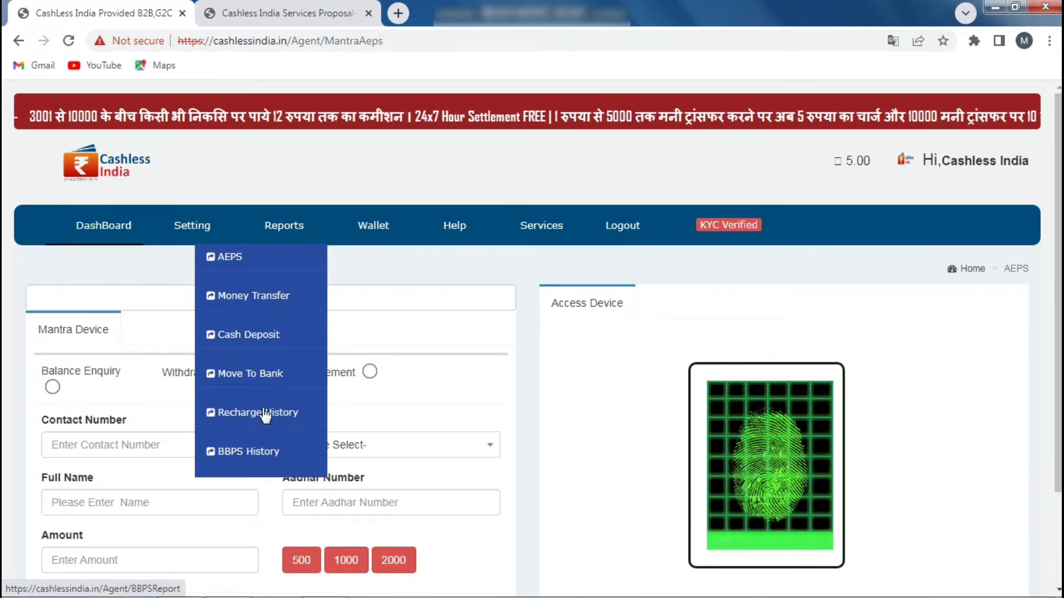
mouse_move(370, 232)
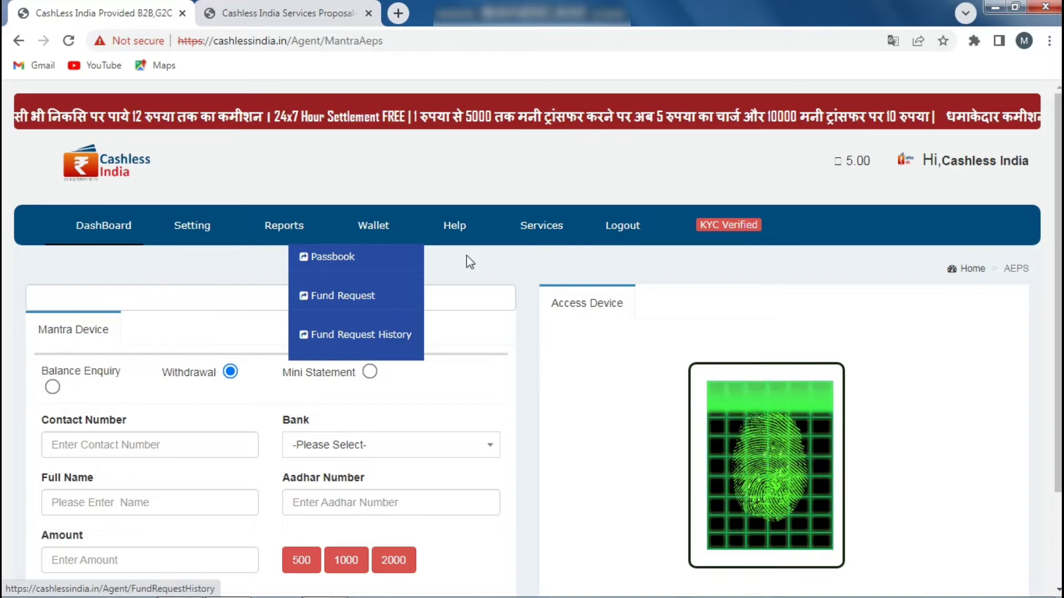
mouse_move(452, 228)
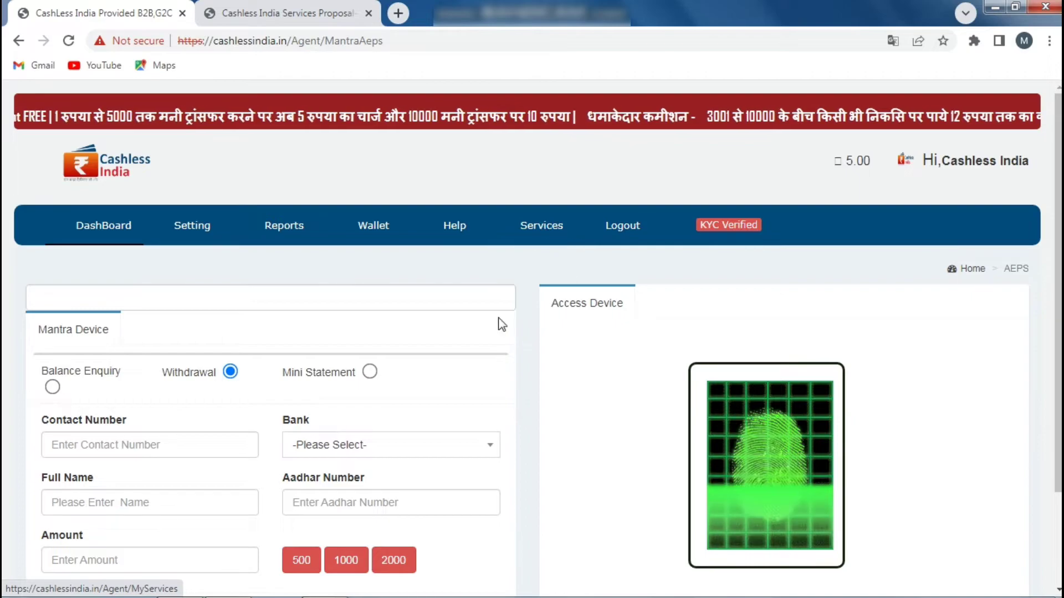
left_click(95, 225)
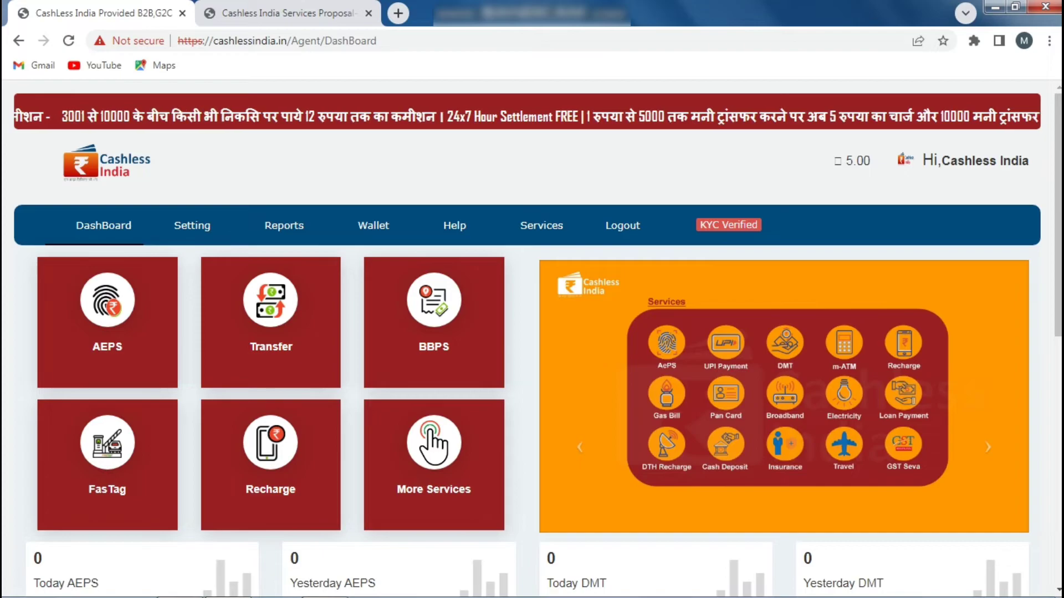
- Scroll through the dashboard, then switch to the Cashless India Services Proposal-2022 PDF
scroll(595, 370, "down", 2)
scroll(532, 339, "down", 2)
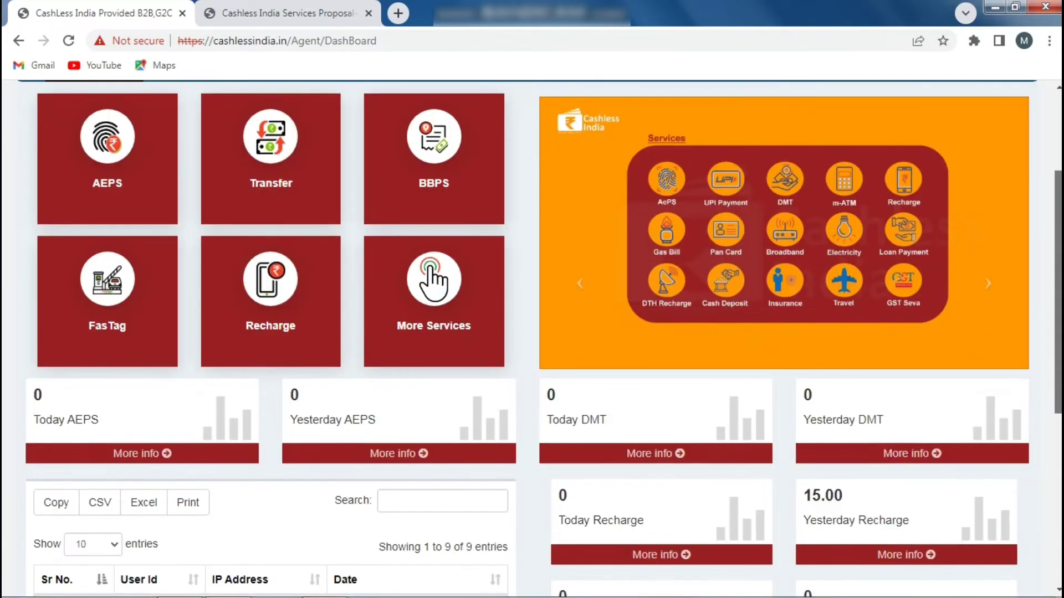
scroll(532, 339, "up", 3)
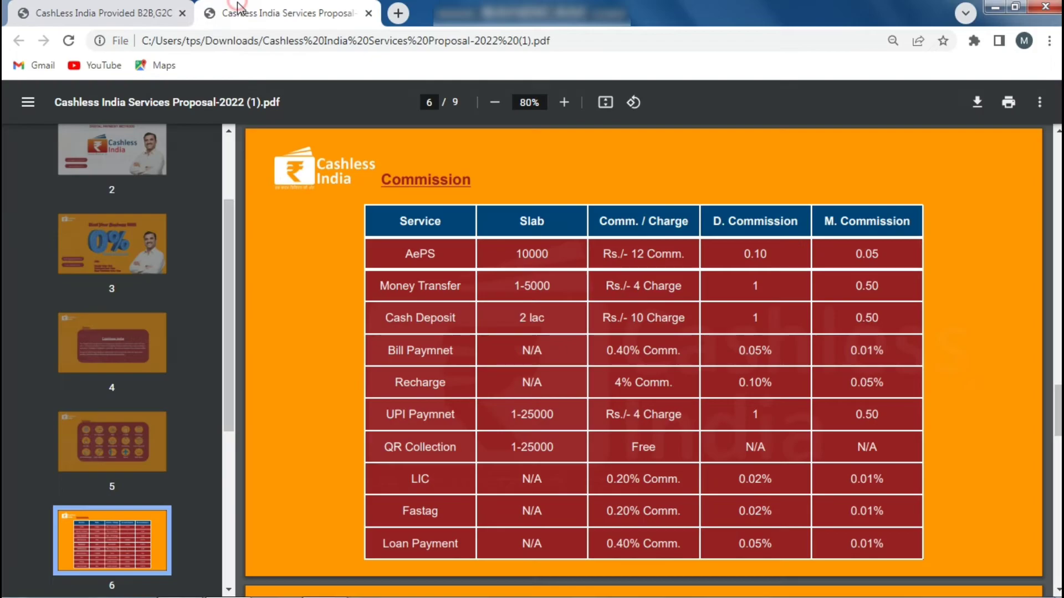
left_click(244, 12)
- Jump to page 7's Commission table and close the Windows update warning
left_click_drag(232, 422, 195, 477)
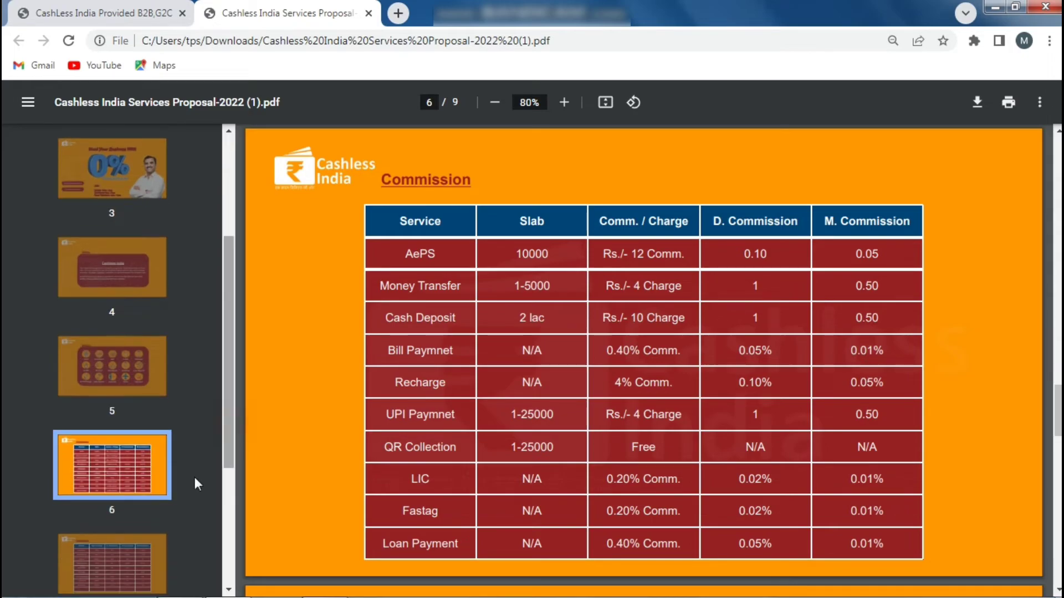
left_click(109, 554)
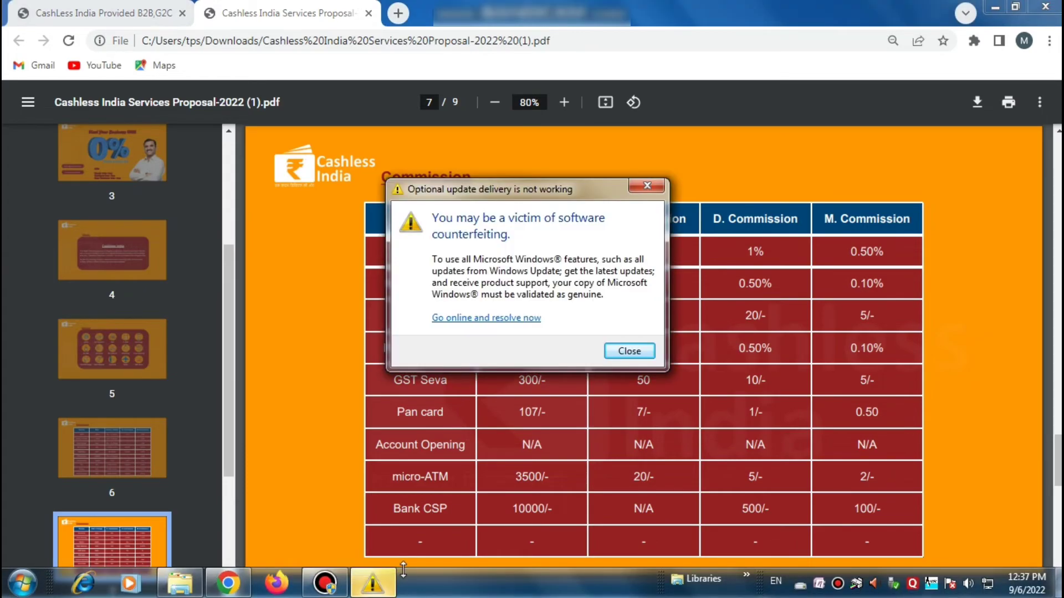
left_click(629, 351)
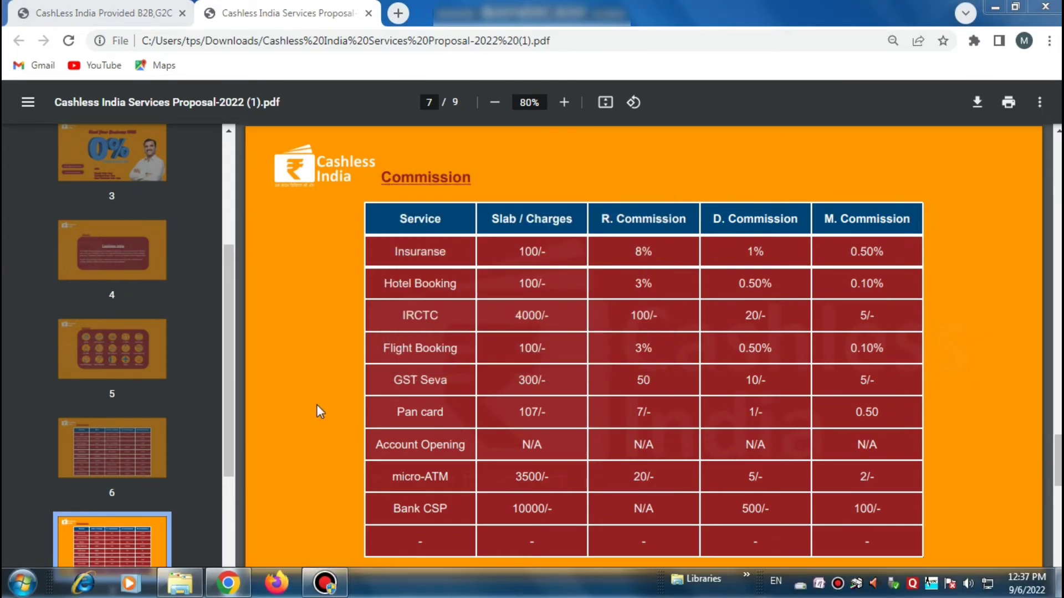